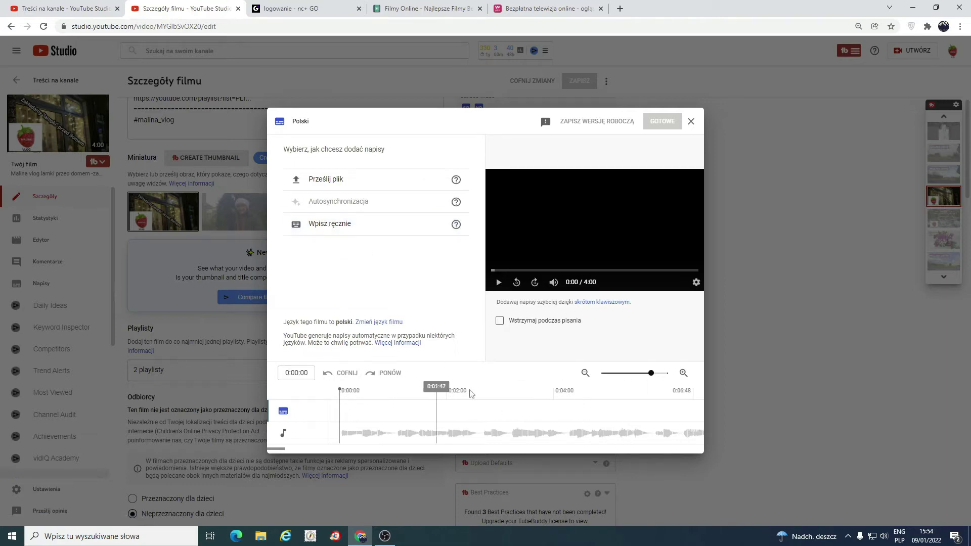
Choose manual entry for the Polish subtitles and add an empty caption starting at 0:08:17
click(329, 232)
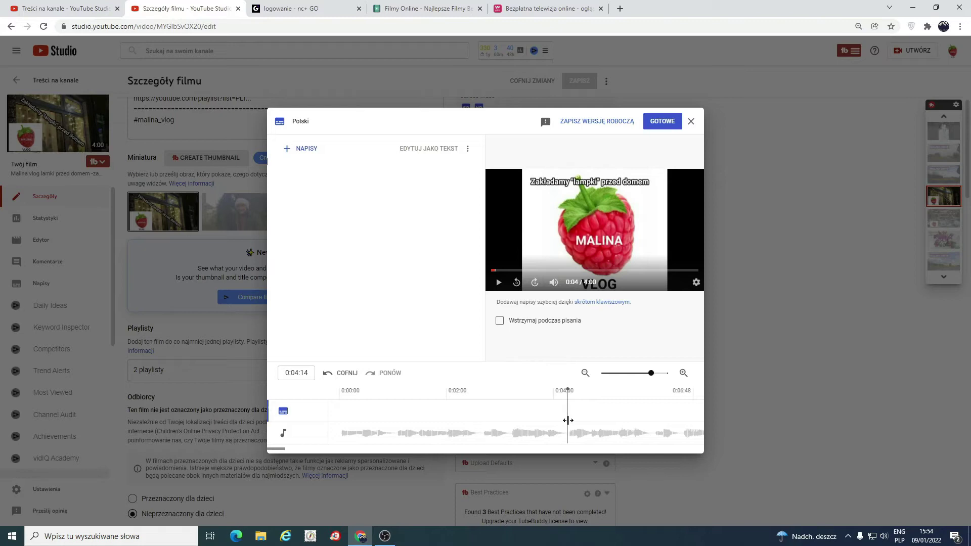
drag(647, 377, 634, 374)
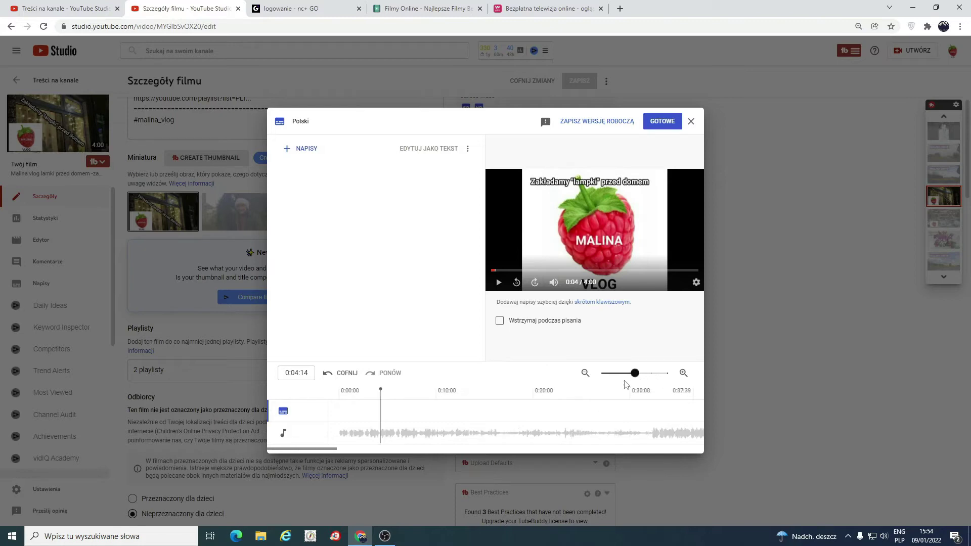
click(402, 431)
drag(405, 424, 423, 420)
scroll(412, 425, up, 2)
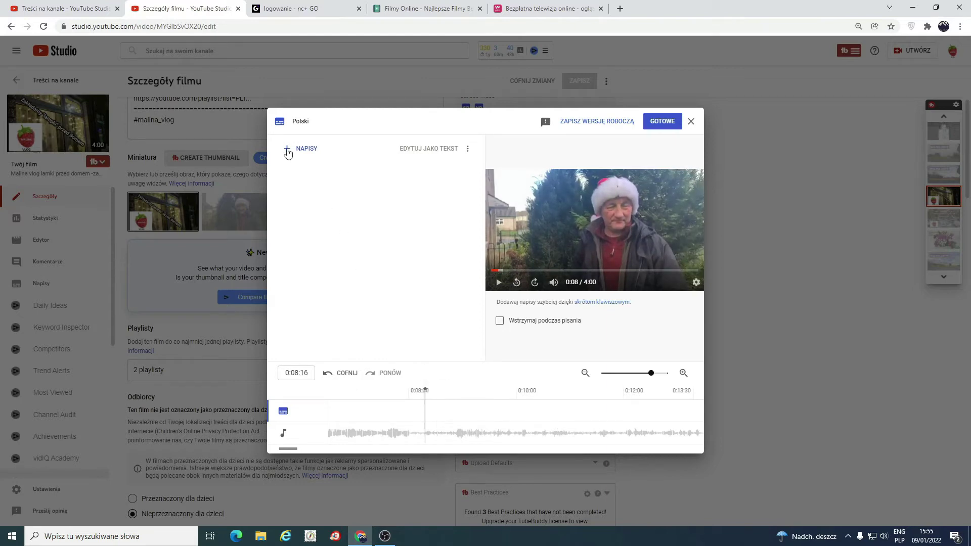
click(343, 207)
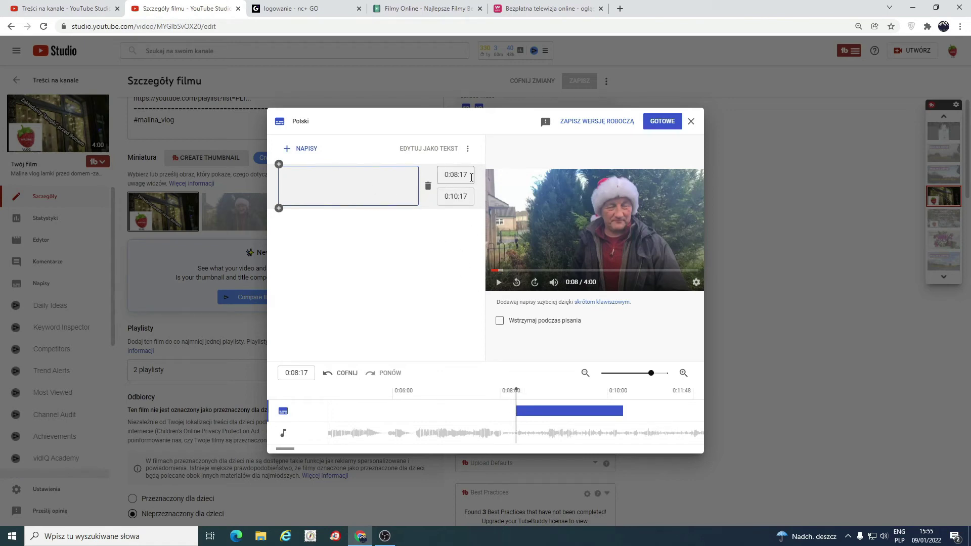
Listen to the opening speech and enter "Cześć witam was przedswiątecznie" as the first caption's text
click(499, 282)
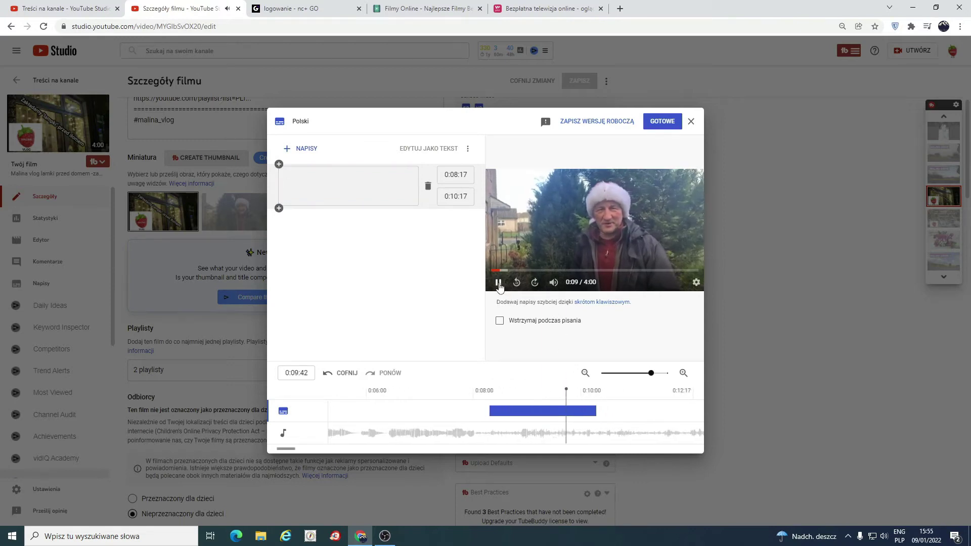
click(499, 283)
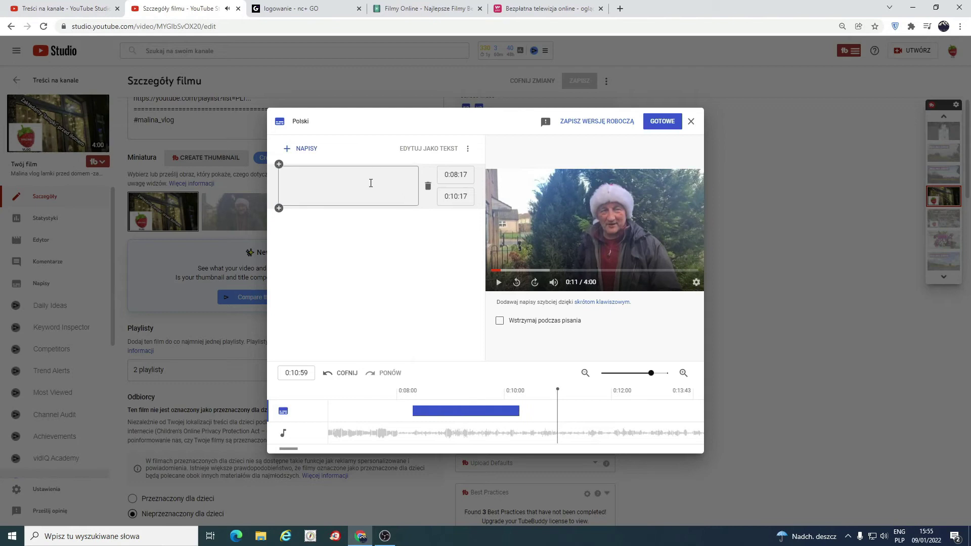
click(388, 183)
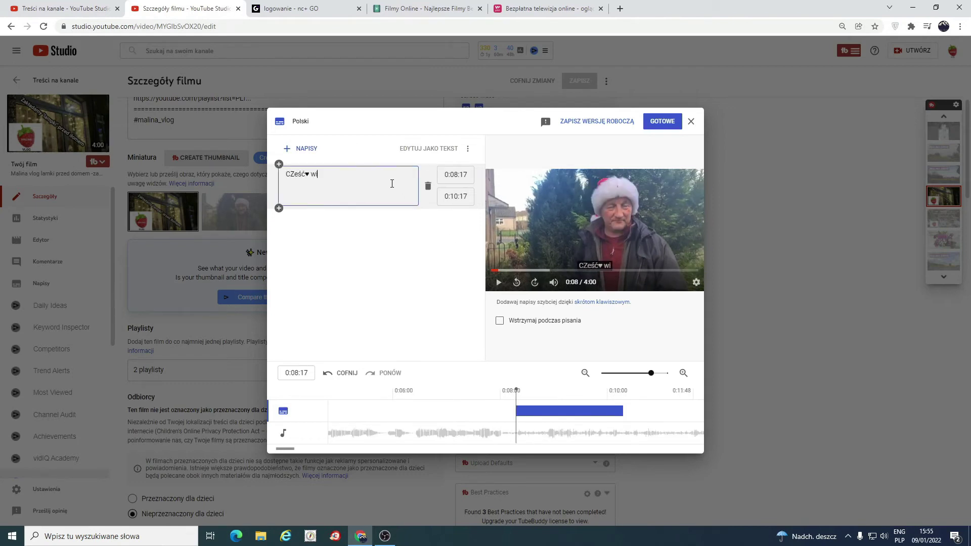
text(CZeść♥ witam was przedswią)
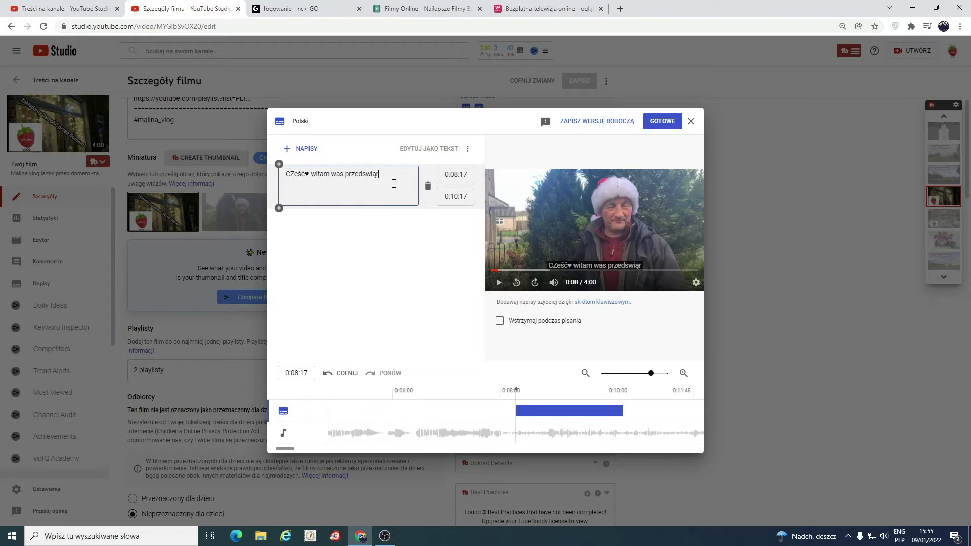
text(tecznie)
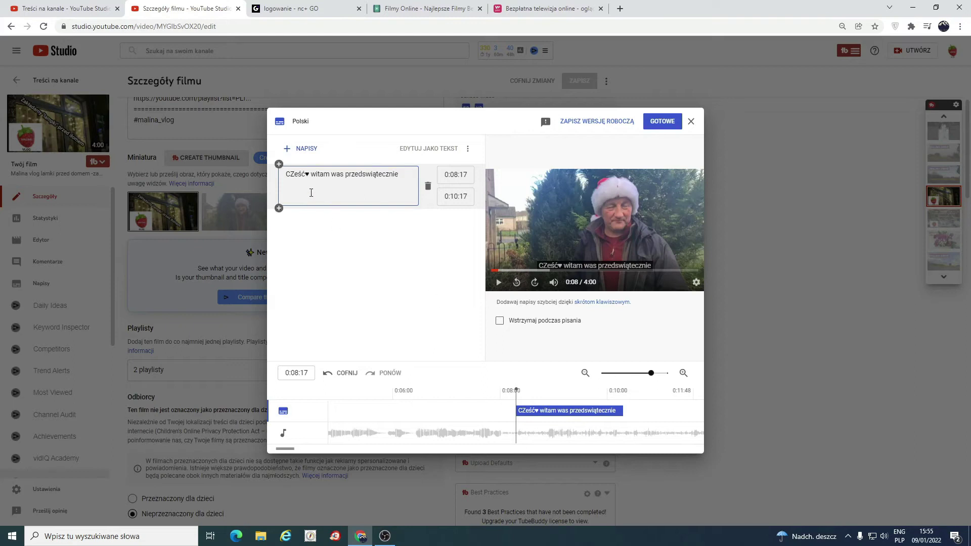
key(BackSpace)
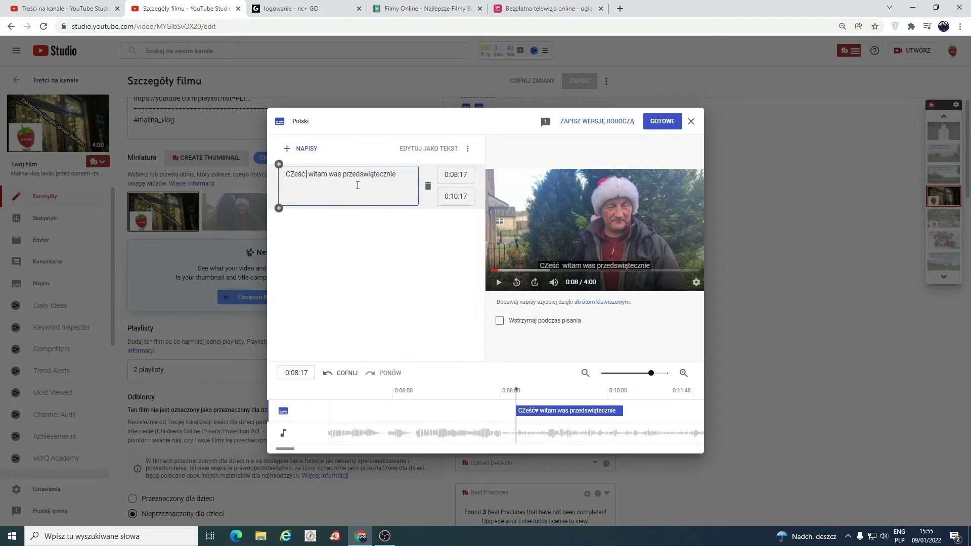
key(BackSpace)
text(z)
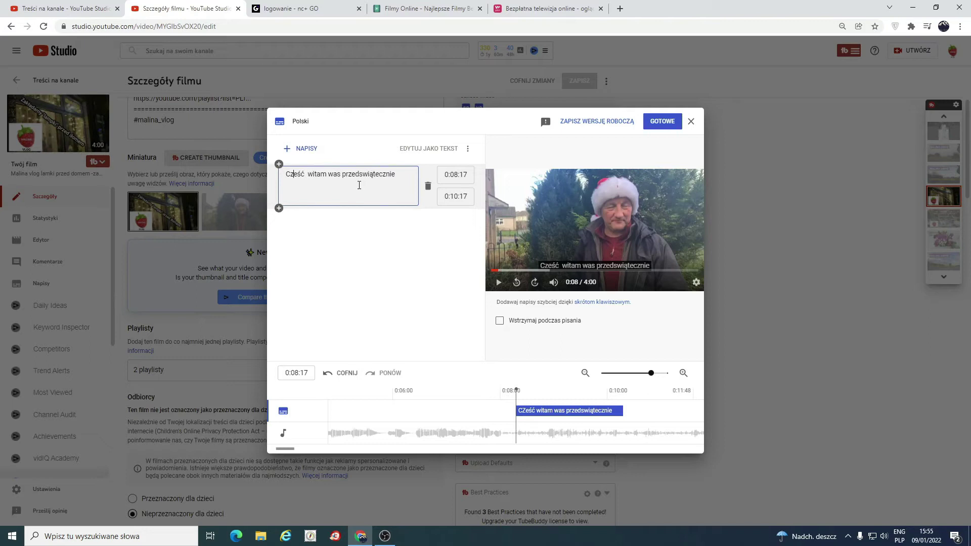
Play back the first caption and extend its end time to 0:11:14 to match the speech
click(498, 283)
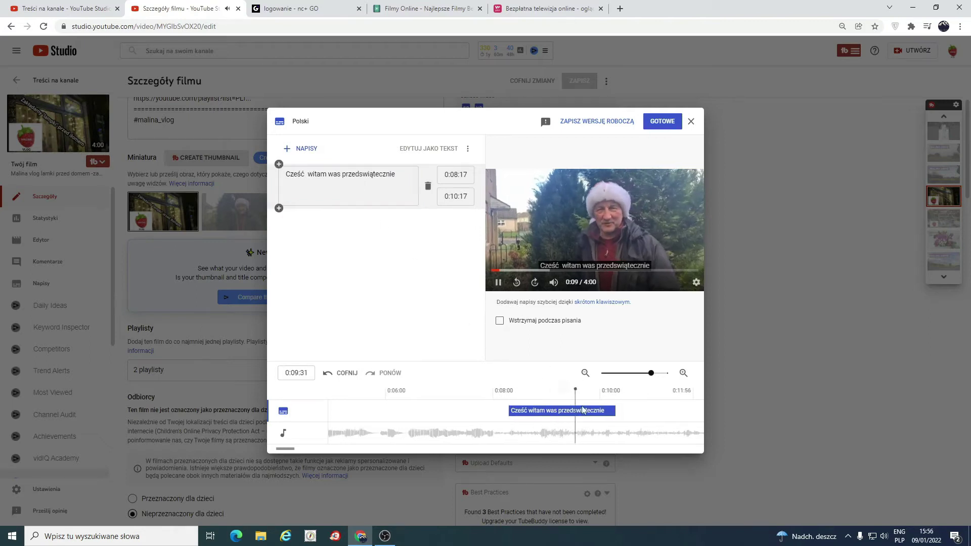
key(space)
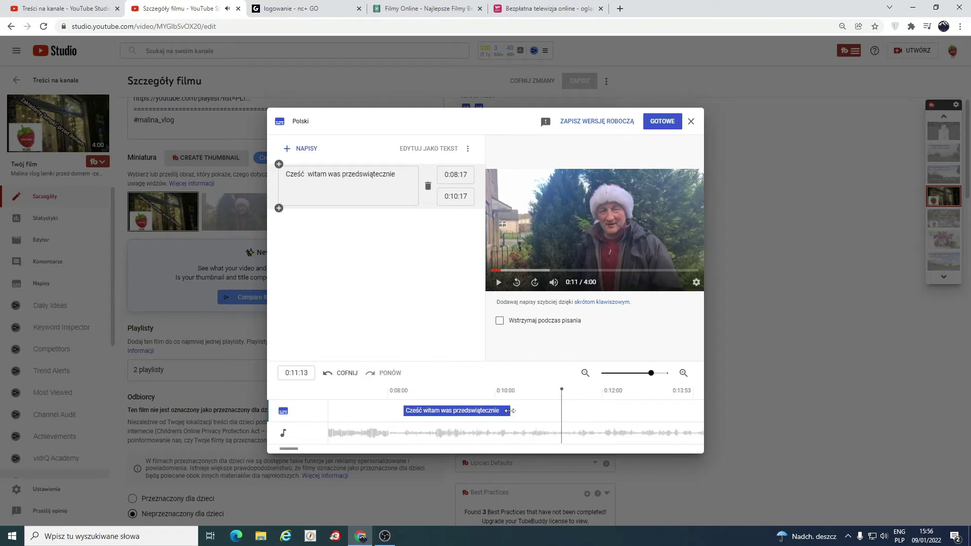
drag(511, 411, 575, 403)
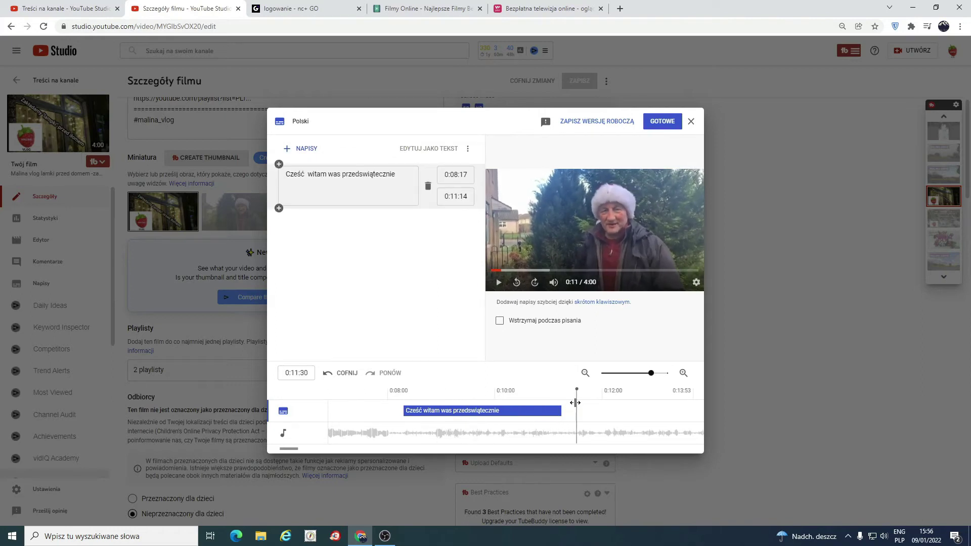
Listen to the following speech and add a second caption at 0:11:31 reading "Zachwilę pokażę wam mój arsenał"
key(shift+space)
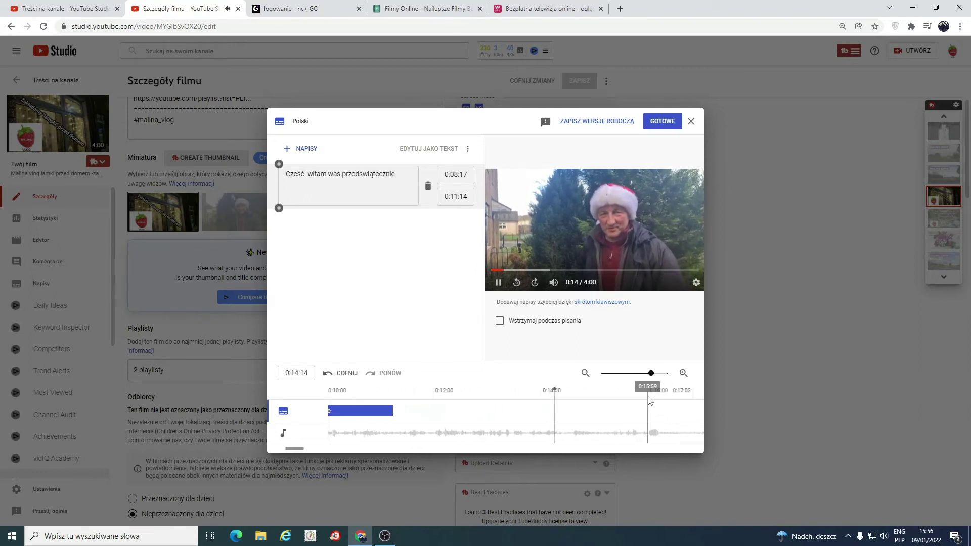
drag(555, 403, 399, 403)
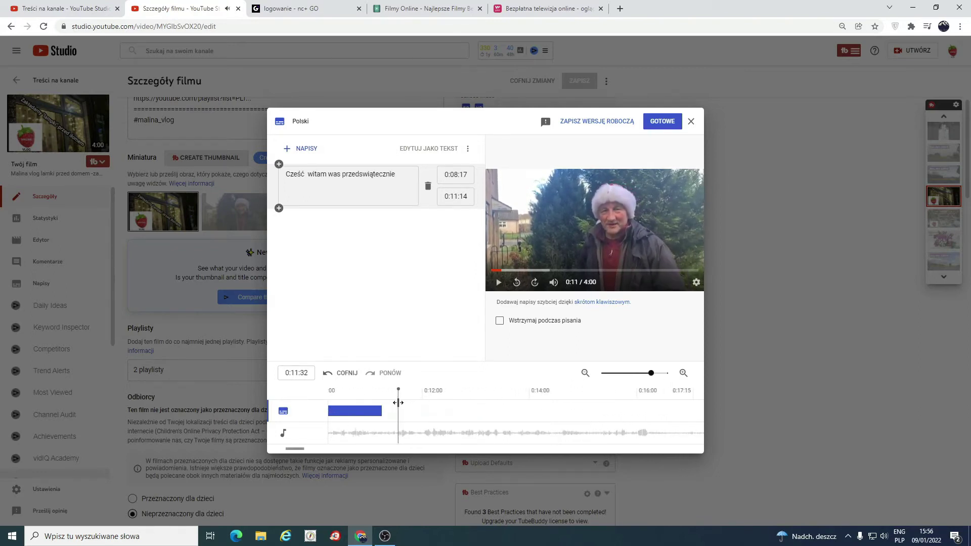
click(288, 155)
click(320, 234)
text(Zachwilę p)
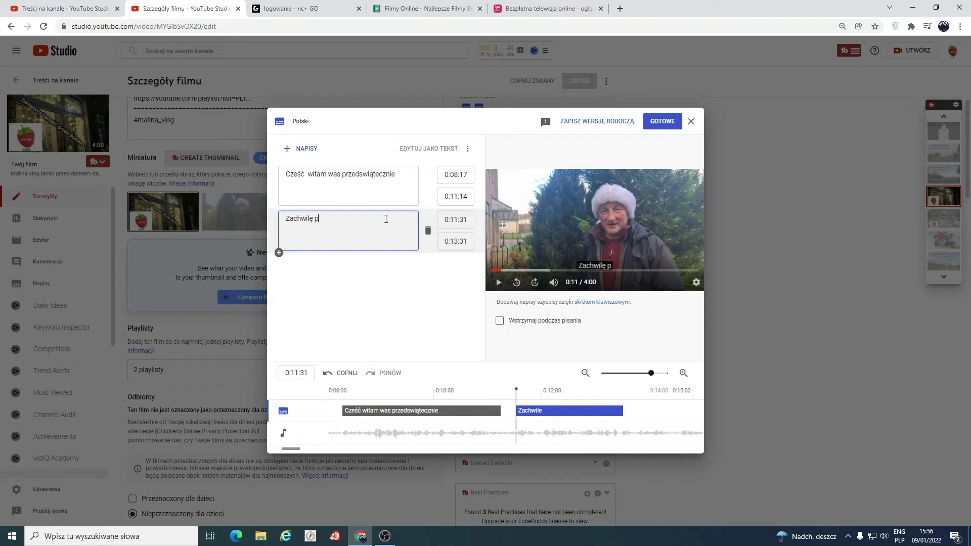
text(okażę wam mój arsenał)
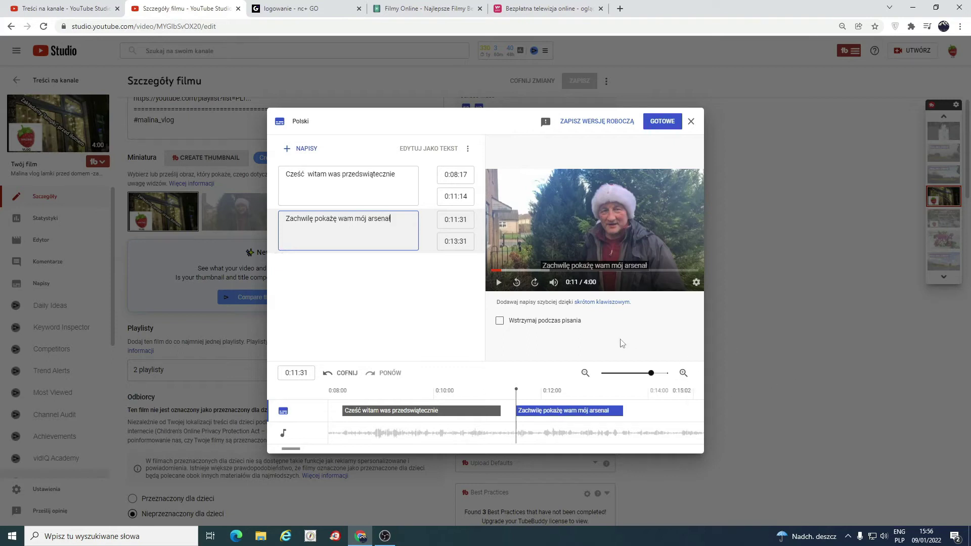
Add a third caption at 0:16:33 reading "czy on zgłupiał" in quotation marks, followed by the emoticons :):)
mouse_move(628, 404)
mouse_down()
mouse_move(528, 404)
mouse_move(694, 405)
mouse_move(609, 402)
mouse_up()
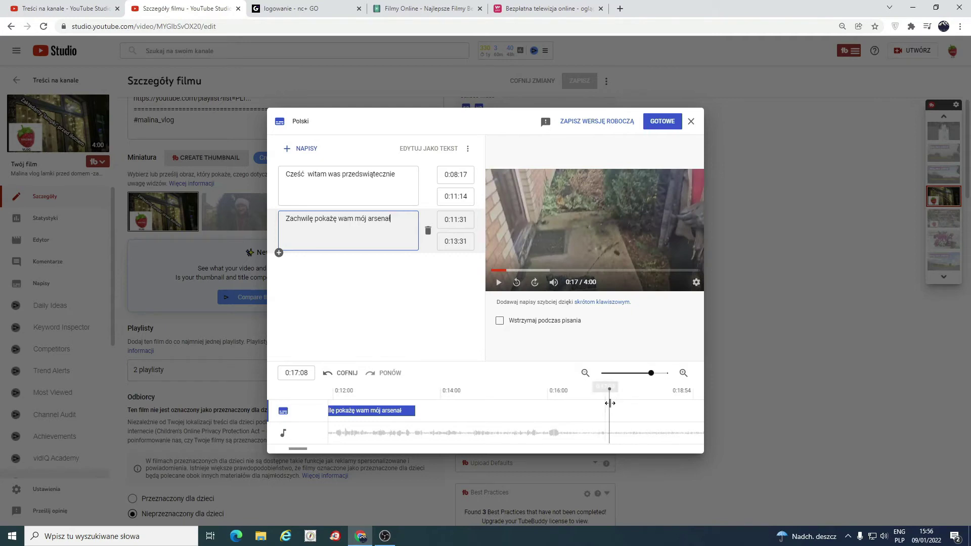
click(610, 408)
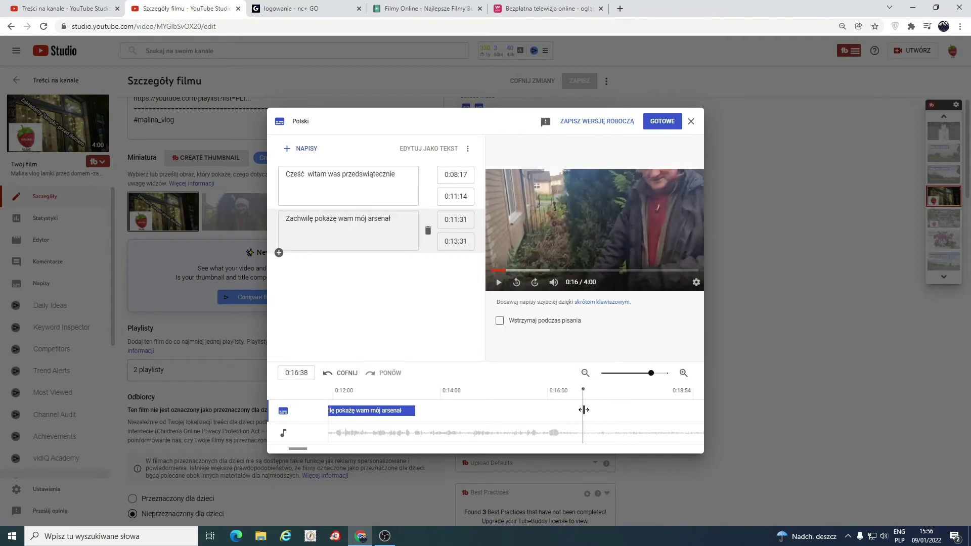
click(558, 418)
drag(558, 417, 436, 409)
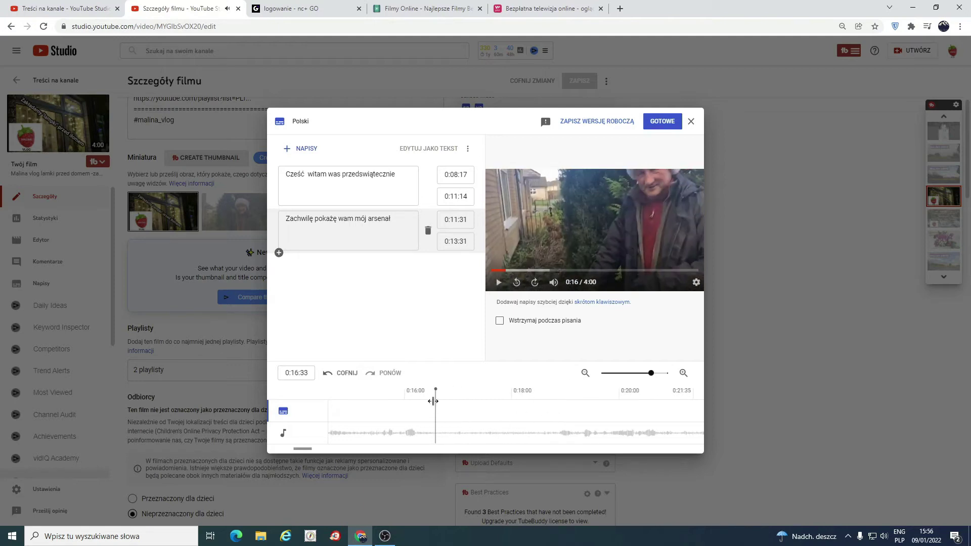
click(289, 150)
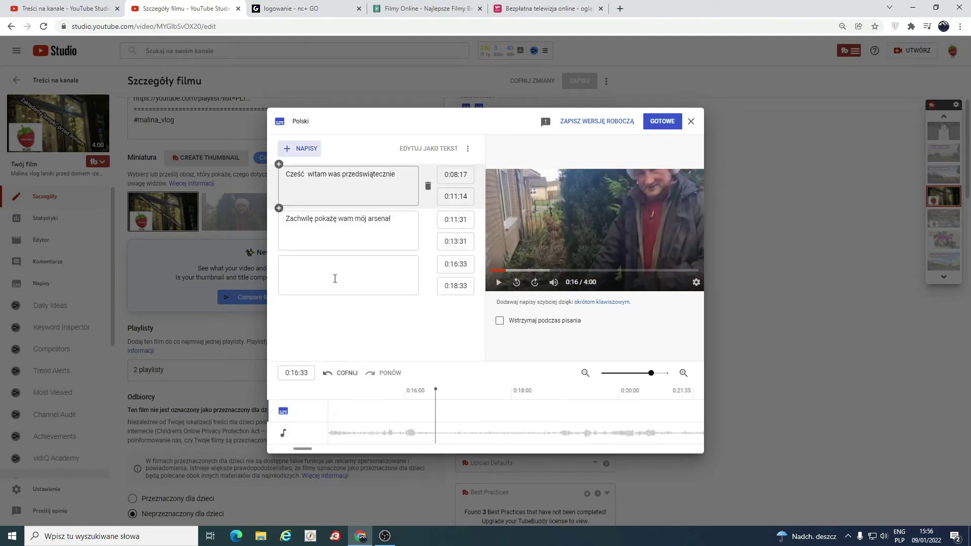
click(335, 278)
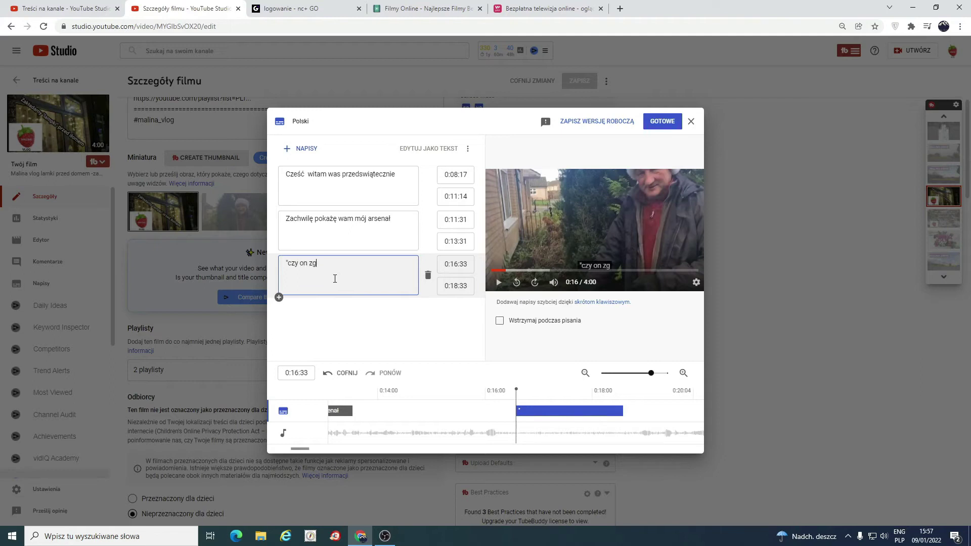
text("czy on zgłupiua)
text(" :):))
key(Left)
key(Left)
key(Left)
key(Left)
key(Left)
key(Left)
key(Left)
key(Left)
key(BackSpace)
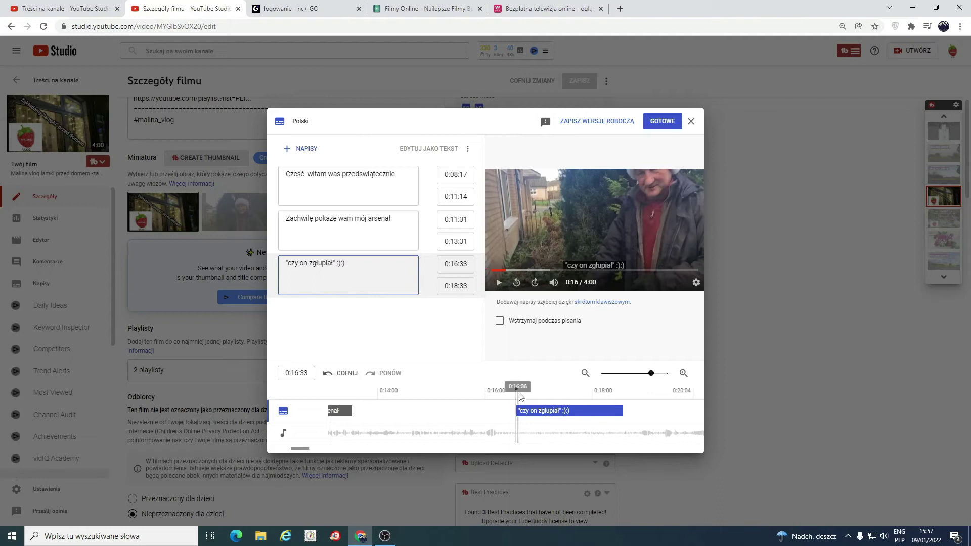
Play the video from 0:15:00 and scrub across the third caption to check its timing
drag(516, 391, 433, 393)
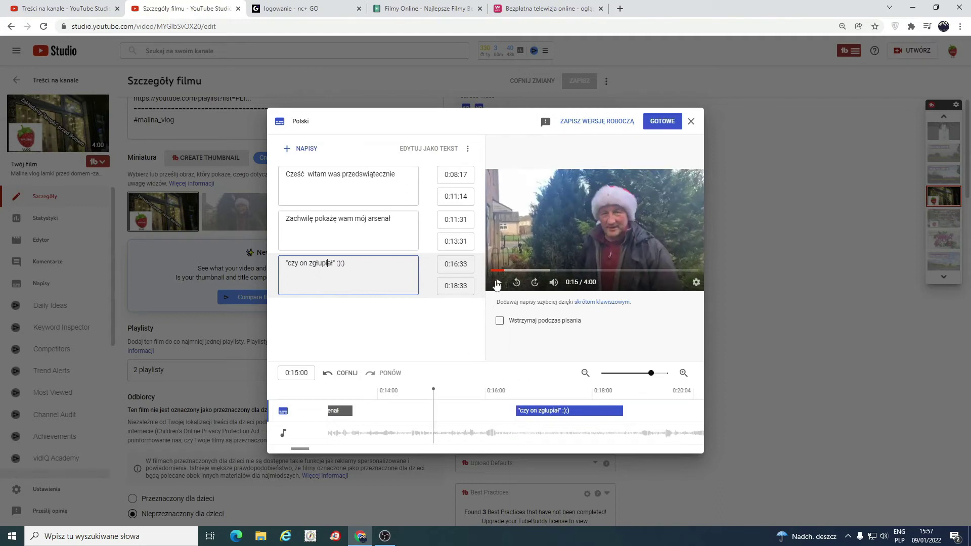
click(497, 283)
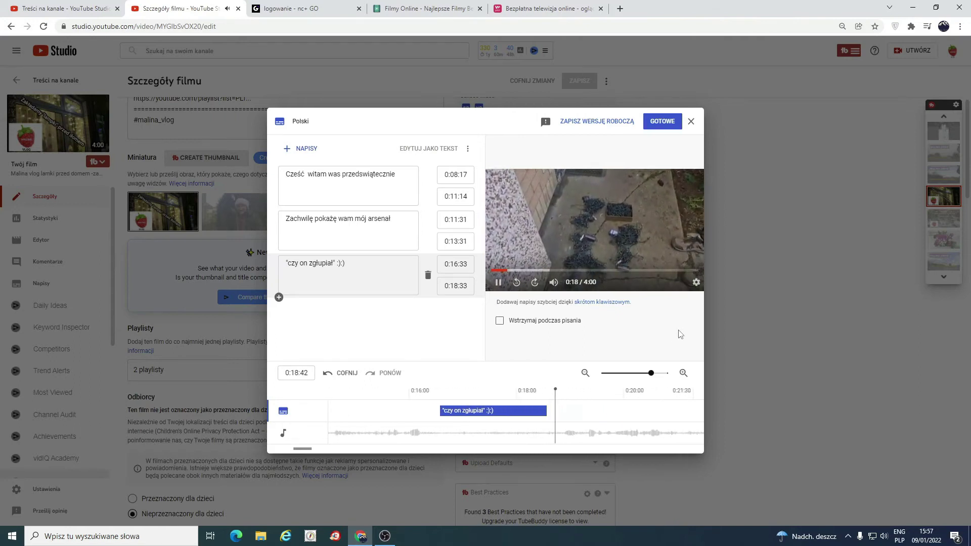
key(space)
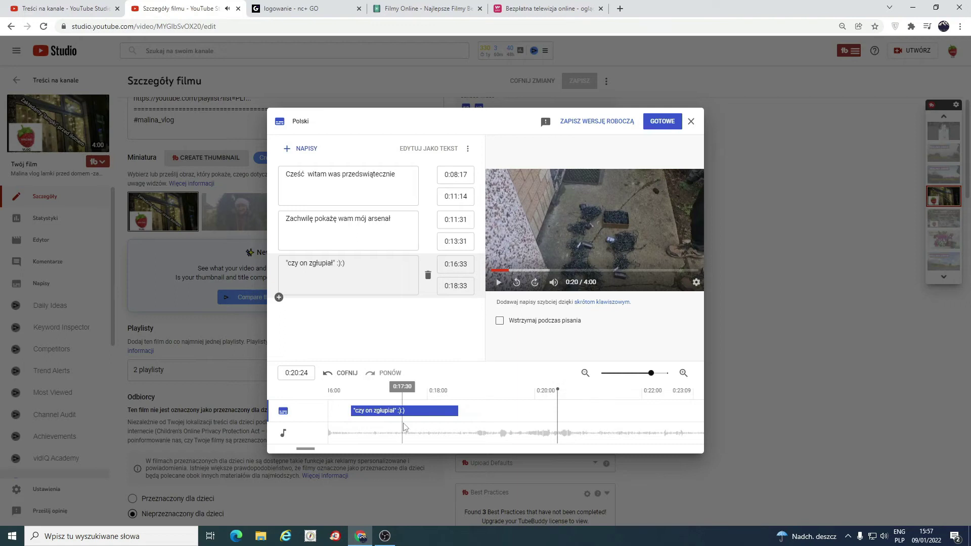
click(407, 394)
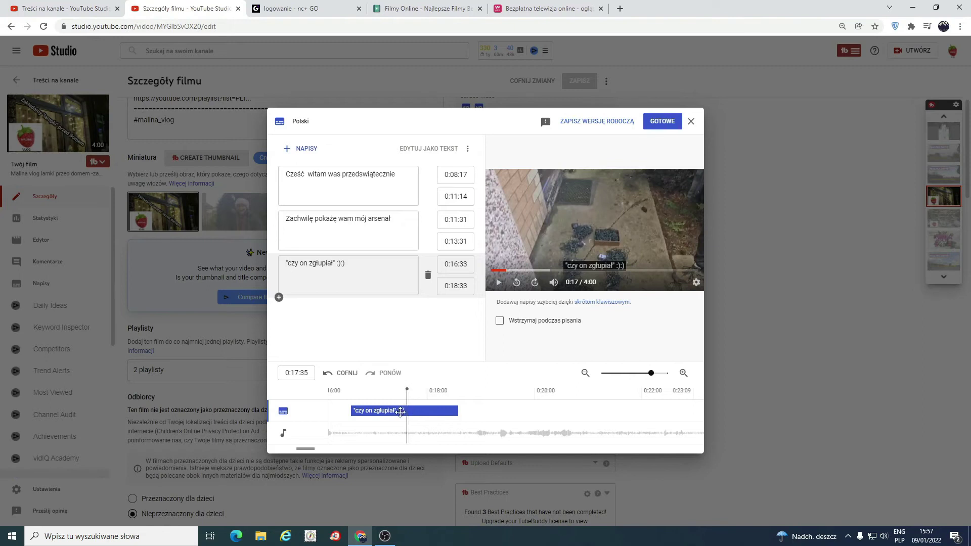
click(424, 420)
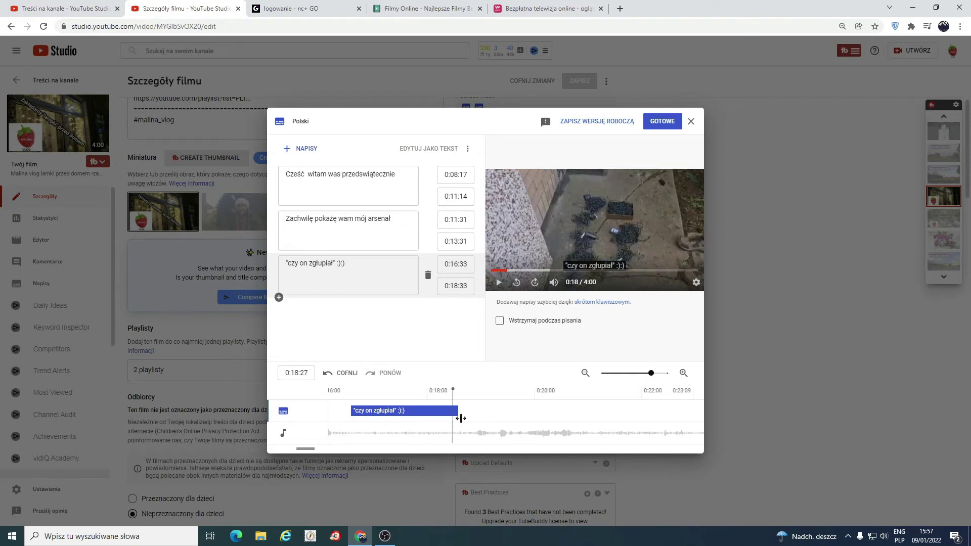
drag(385, 421, 442, 422)
Scrub through the remaining part of the video on the subtitle timeline
scroll(424, 424, down, 3)
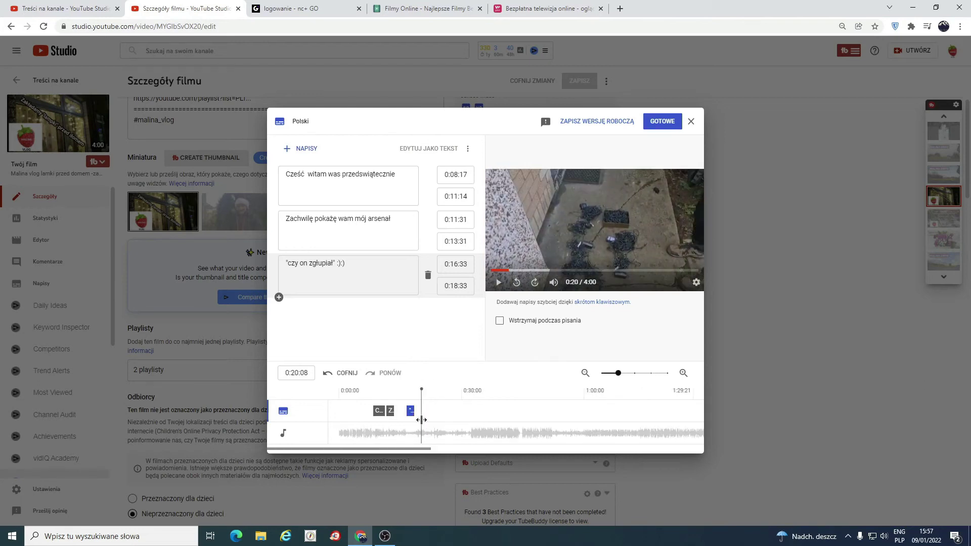
drag(422, 419, 541, 404)
click(605, 411)
click(547, 448)
drag(547, 448, 350, 448)
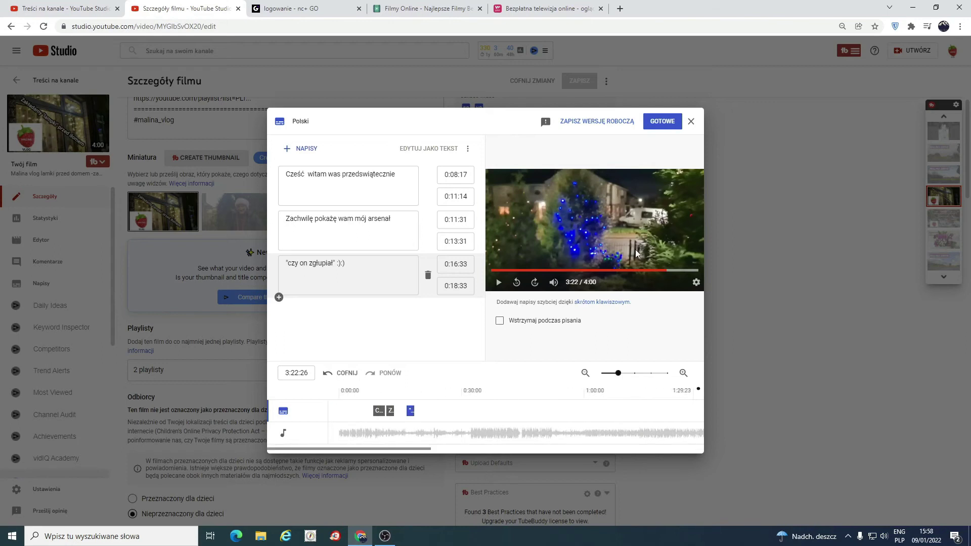
Publish the finished Polish subtitles and open the video on its watch page
click(664, 124)
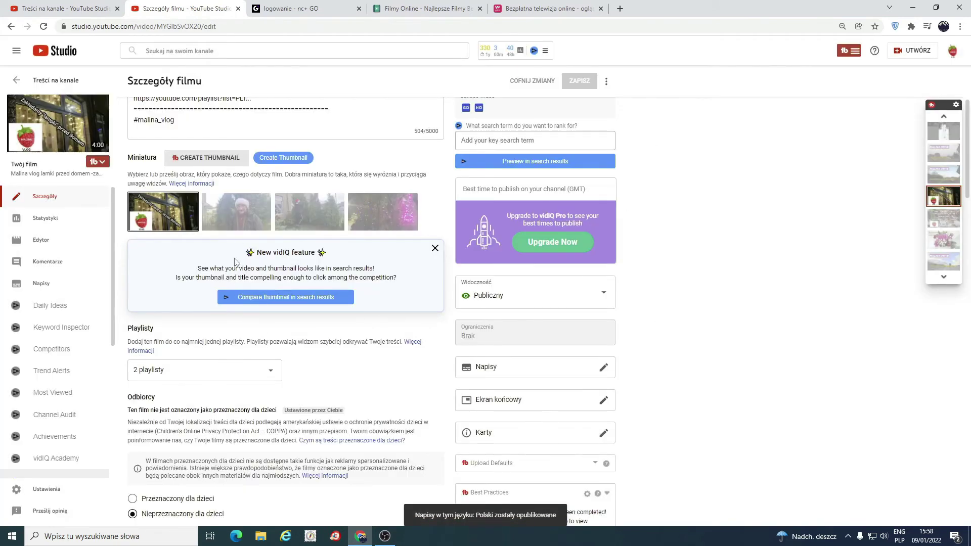
click(60, 128)
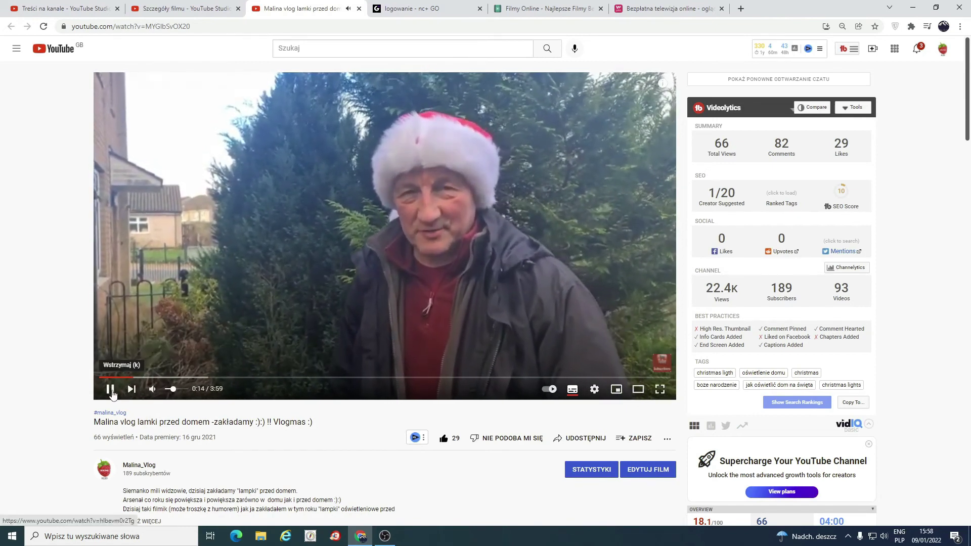
key(space)
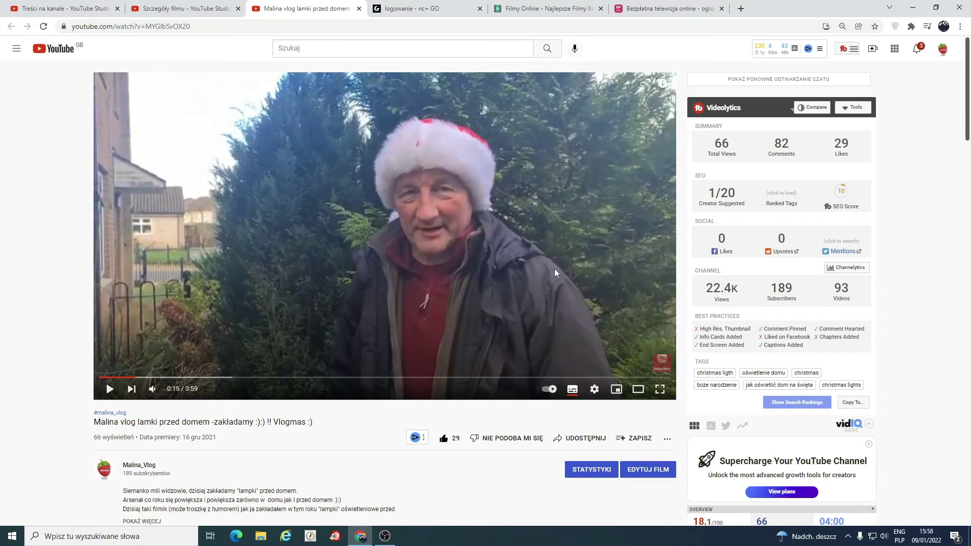
Rewind the video to the second caption and toggle the subtitles off and on to check their display
click(573, 391)
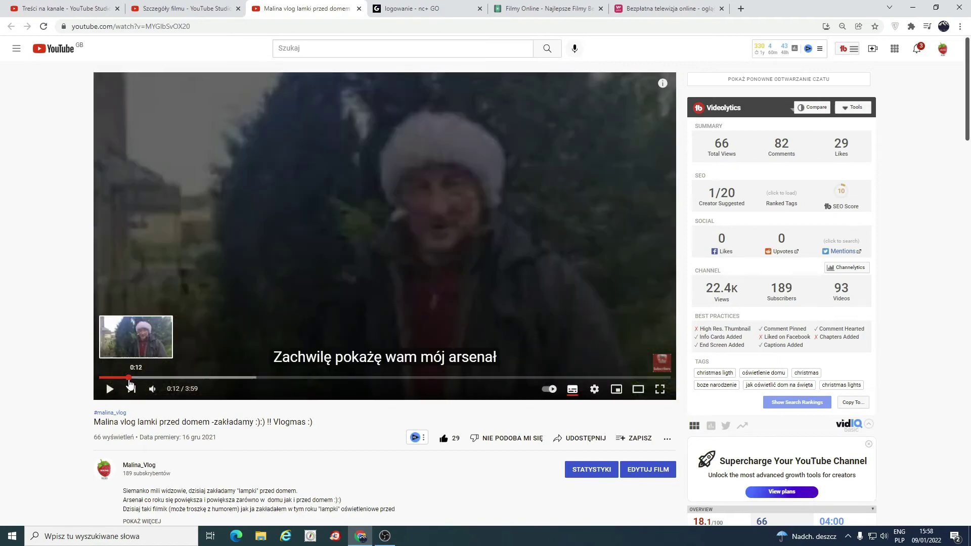
key(Left)
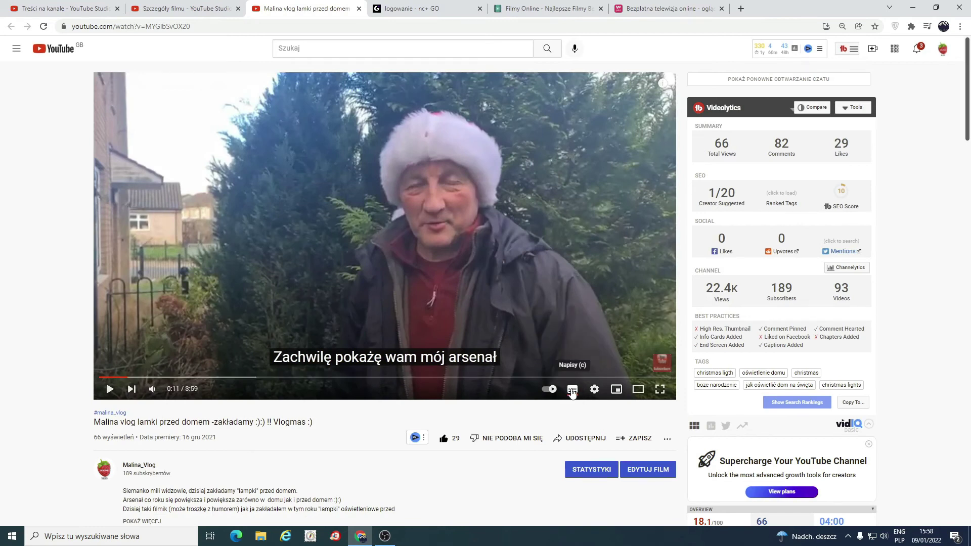
click(573, 390)
click(576, 392)
click(574, 393)
click(575, 394)
Open the automatic translation options for the subtitles and browse the available languages
click(595, 390)
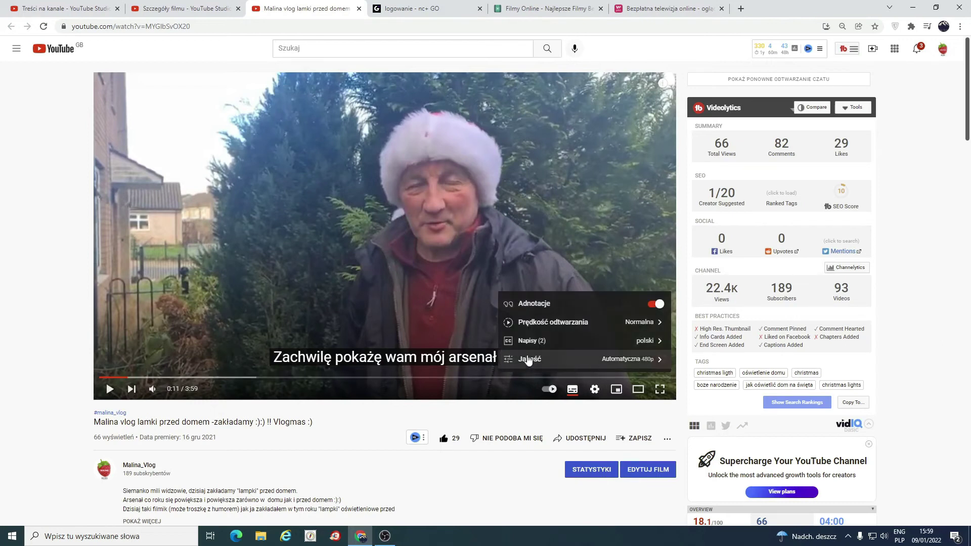
click(540, 342)
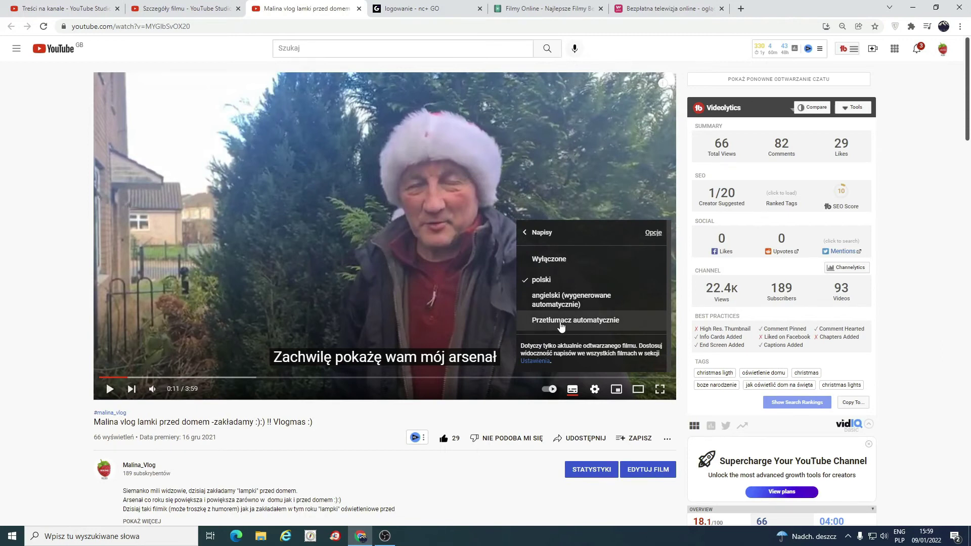
click(561, 324)
scroll(623, 306, down, 3)
scroll(623, 306, down, 8)
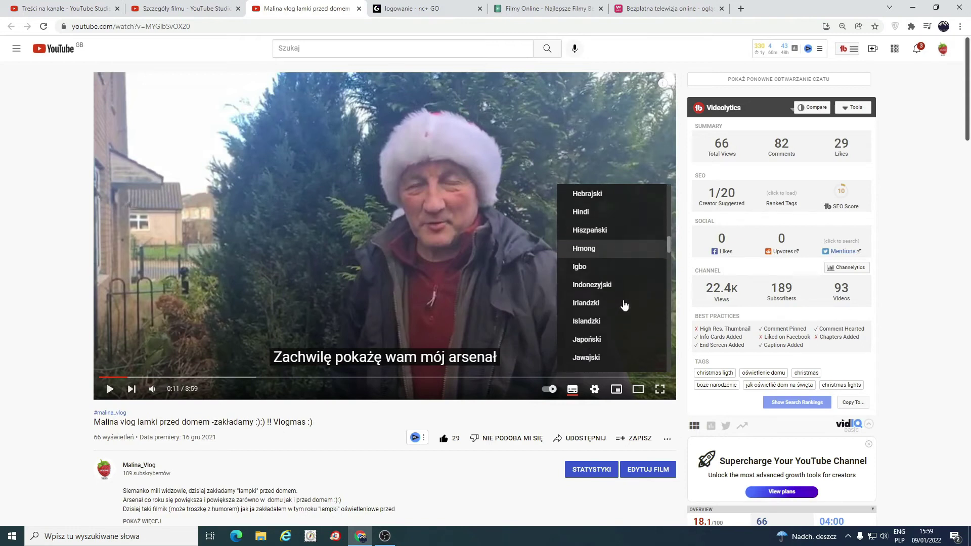